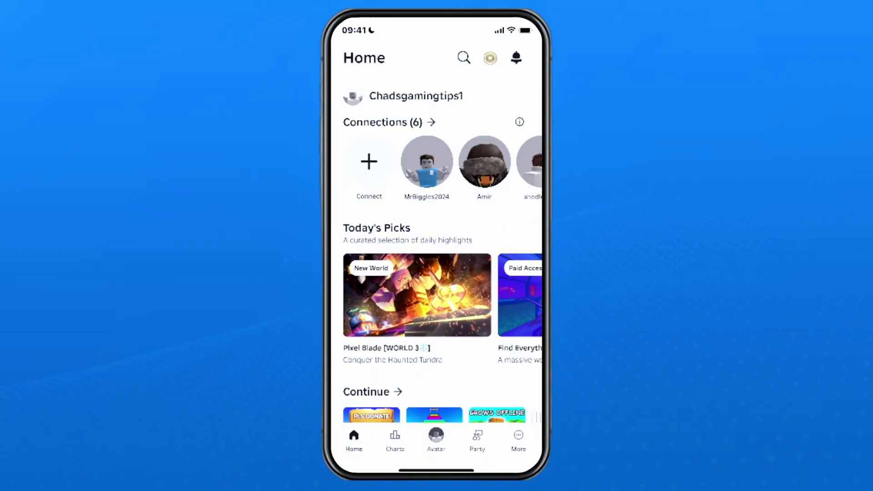
scroll(437, 253, down, 2)
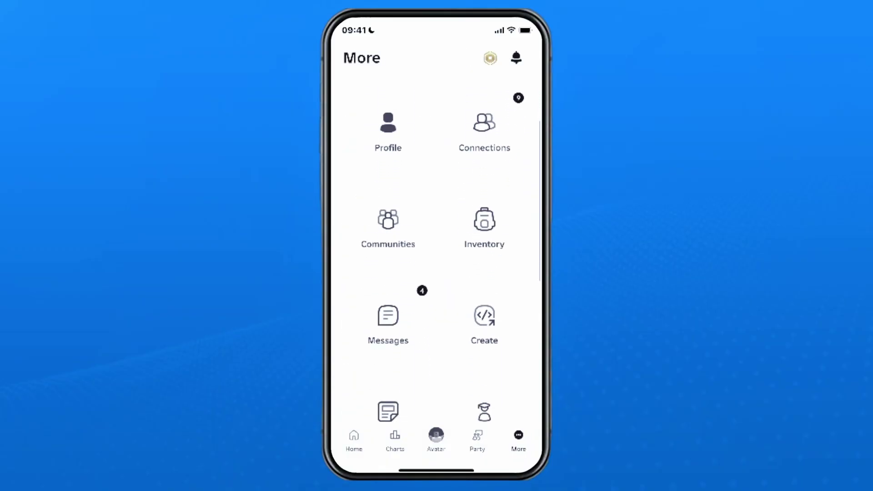
scroll(437, 252, down, 2)
scroll(436, 253, down, 2)
scroll(437, 252, down, 2)
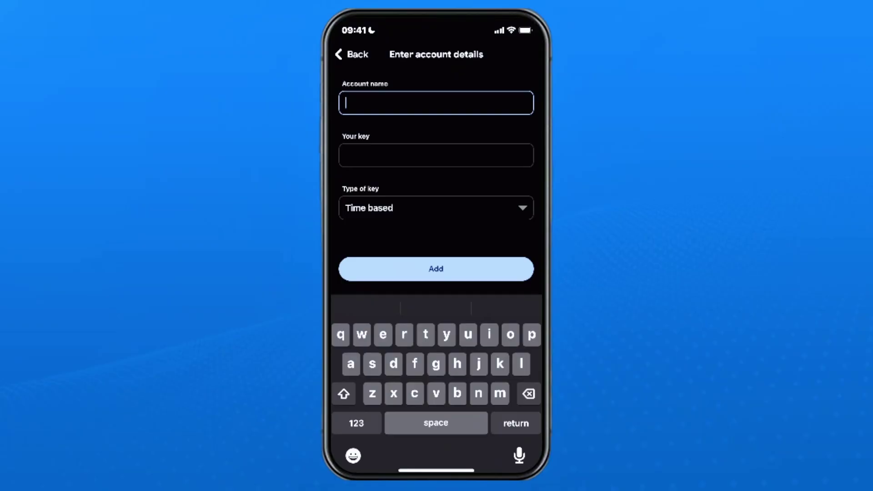
text(chad)
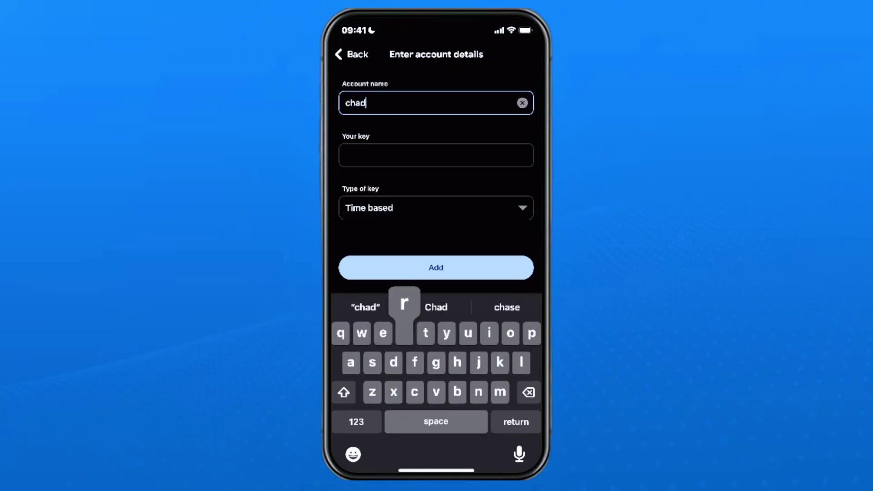
text(roblox)
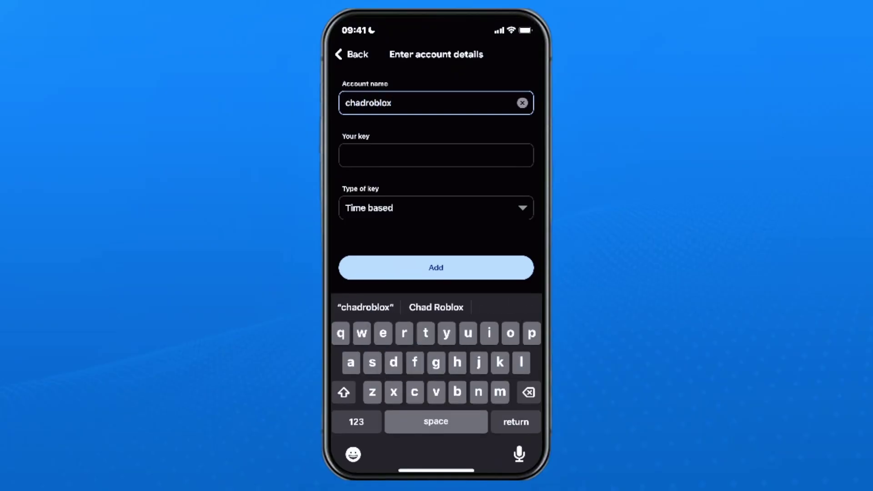
Confirm the chadroblox account name in Google Authenticator and begin entering the secret setup key.
key(Return)
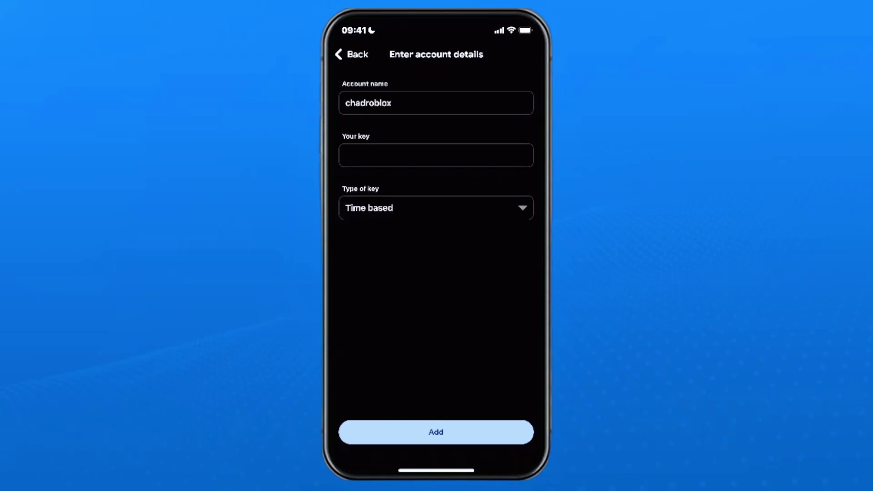
click(436, 155)
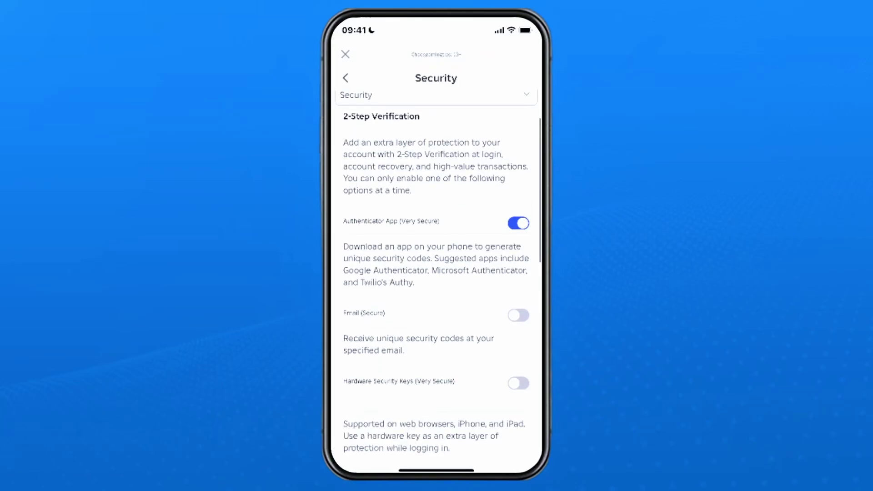
scroll(435, 279, up, 1)
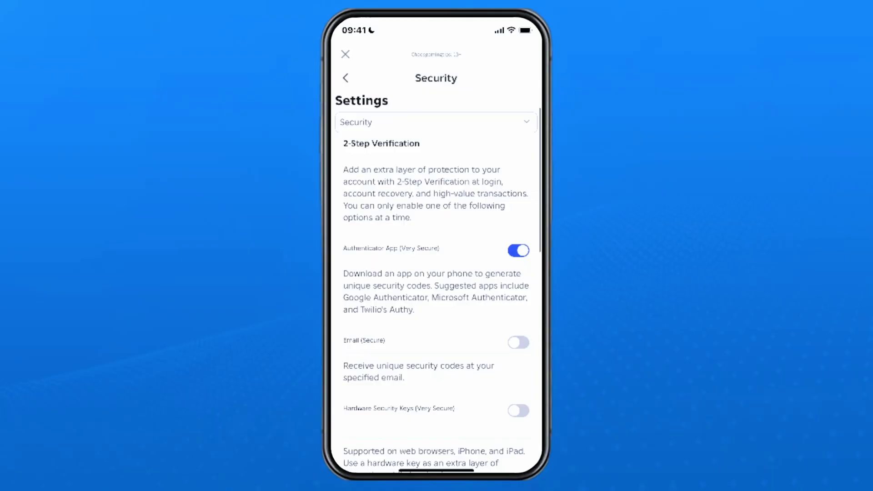